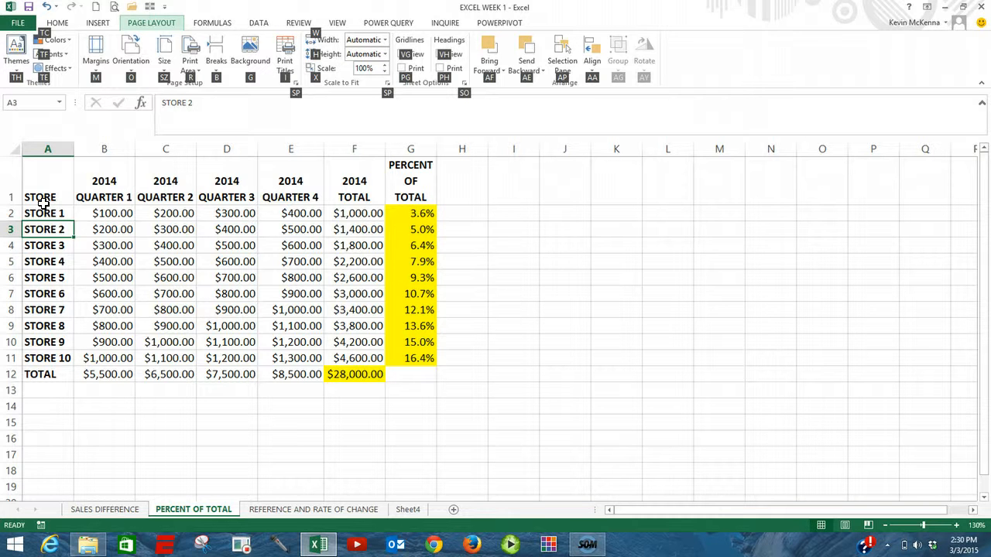
Step: Create a default column chart from the store names in A1:A11 and the 2014 totals in F1:F11
{"action": "left_click", "coordinate": [45, 198]}
{"action": "key", "text": "ctrl+c"}
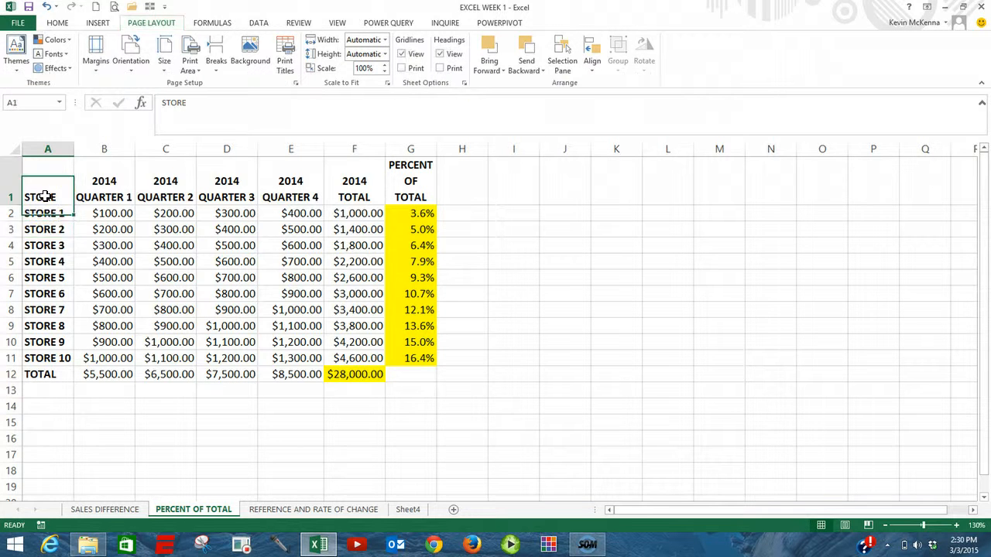
{"action": "key", "text": "Escape"}
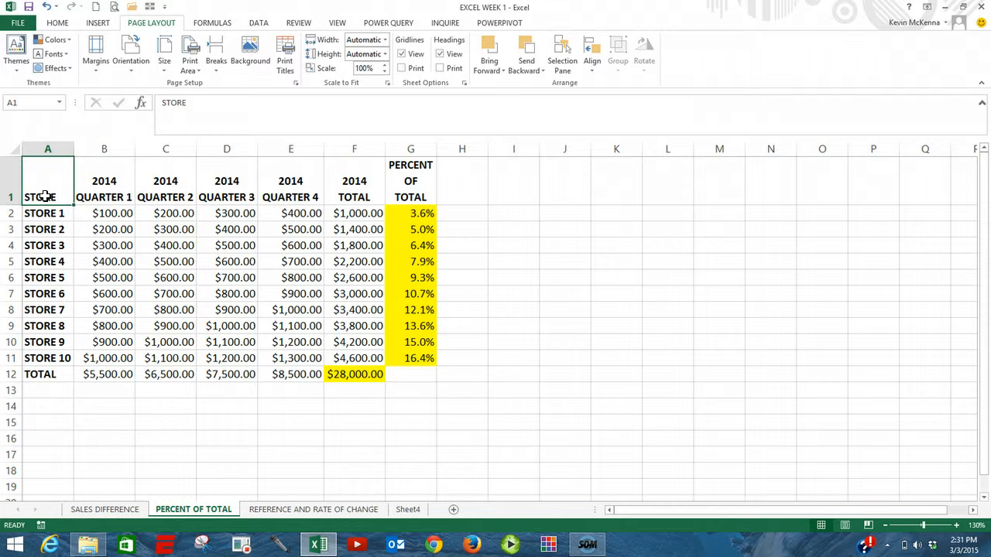
{"action": "left_click_drag", "start_coordinate": [45, 197], "coordinate": [20, 356]}
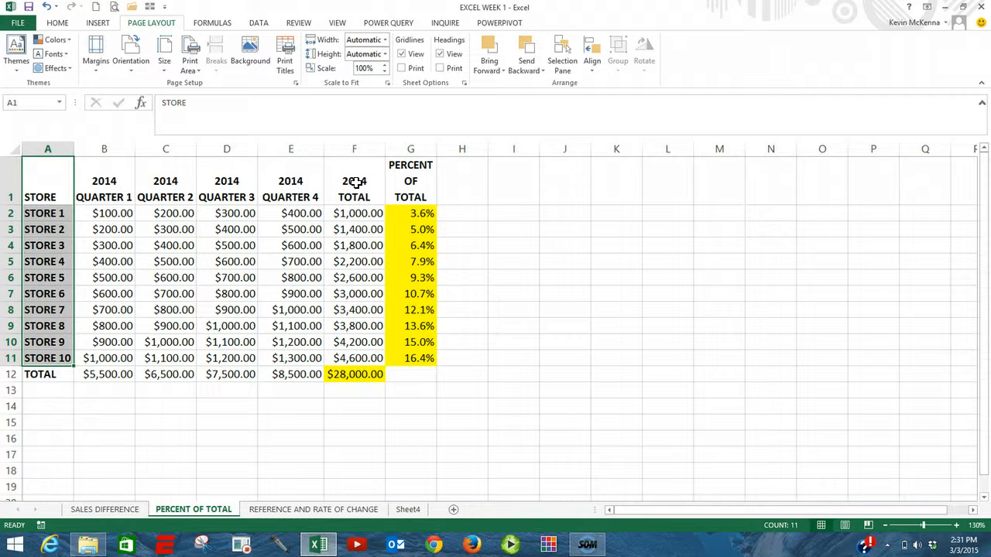
{"action": "left_click_drag", "start_coordinate": [355, 182], "coordinate": [353, 358]}
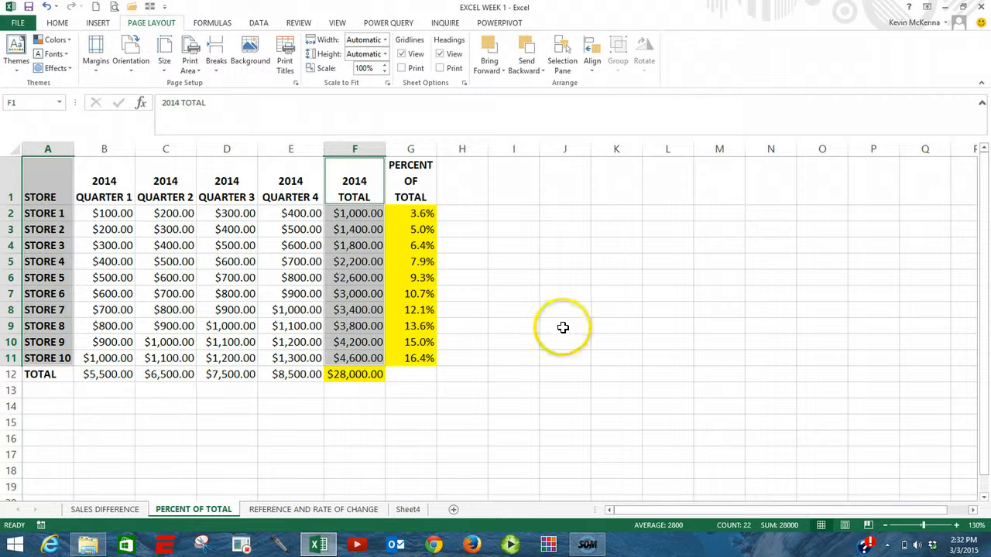
{"action": "key", "text": "alt+F1"}
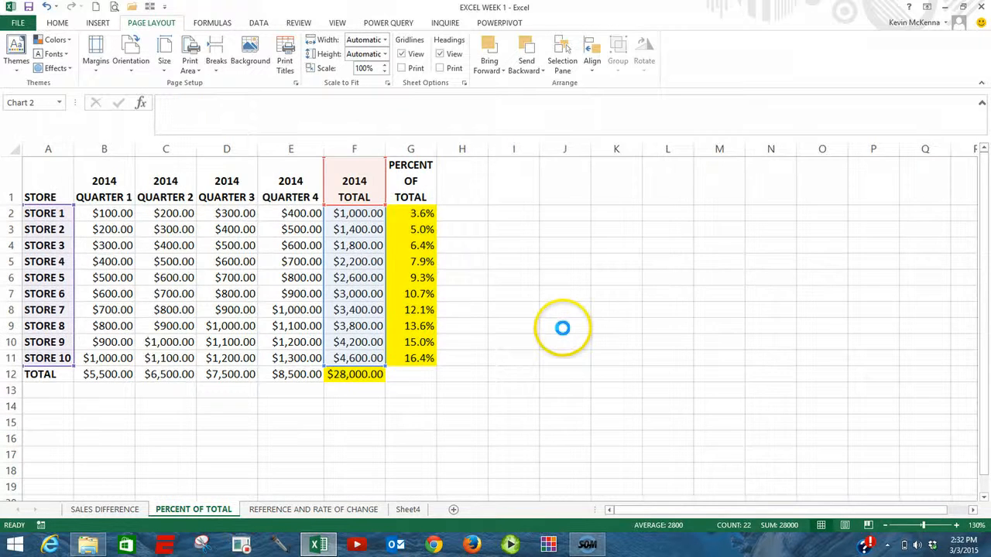
Step: Move the 2014 TOTAL chart off the data into the empty cells beside the PERCENT OF TOTAL column
{"action": "scroll", "coordinate": [563, 329], "scroll_direction": "down", "scroll_amount": 1}
{"action": "right_click", "coordinate": [563, 329]}
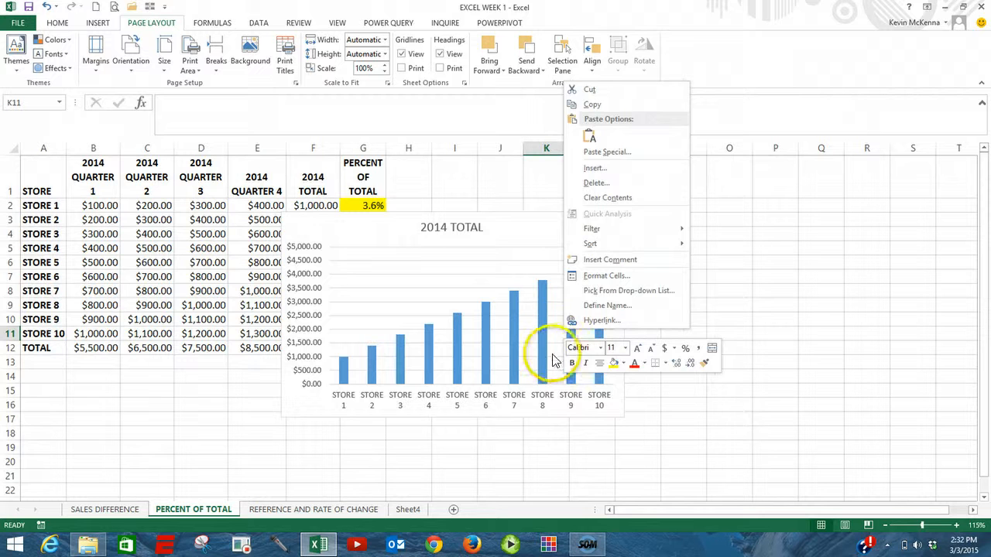
{"action": "left_click", "coordinate": [509, 395]}
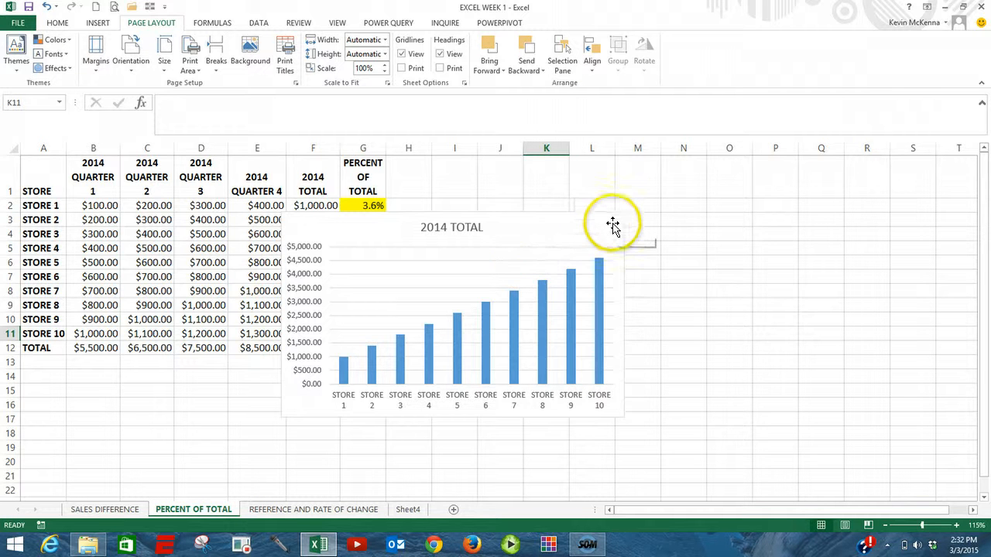
{"action": "mouse_move", "coordinate": [586, 230]}
{"action": "left_mouse_down"}
{"action": "mouse_move", "coordinate": [687, 210]}
{"action": "mouse_move", "coordinate": [725, 188]}
{"action": "left_mouse_up"}
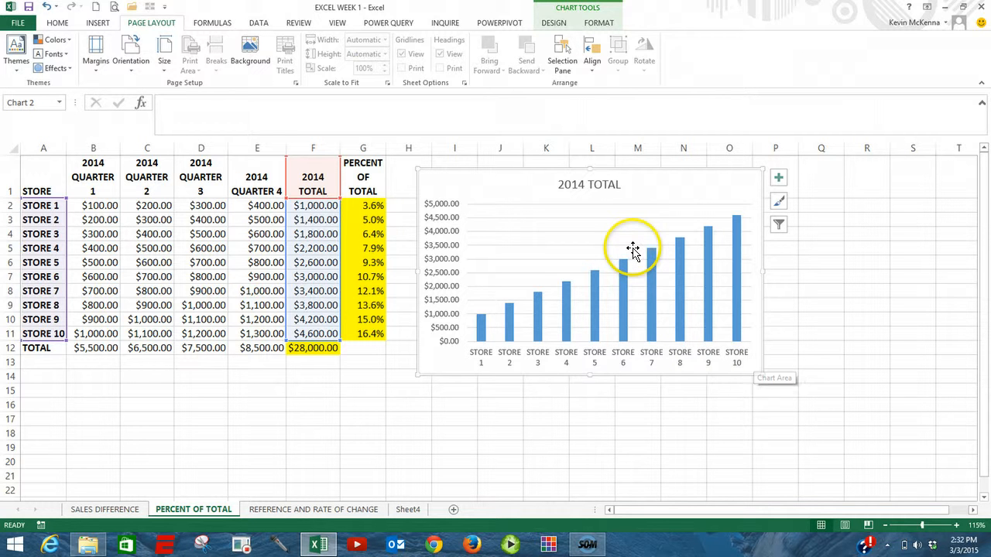
Step: Change the 2014 TOTAL chart from clustered column to a standard pie chart
{"action": "left_click", "coordinate": [572, 227]}
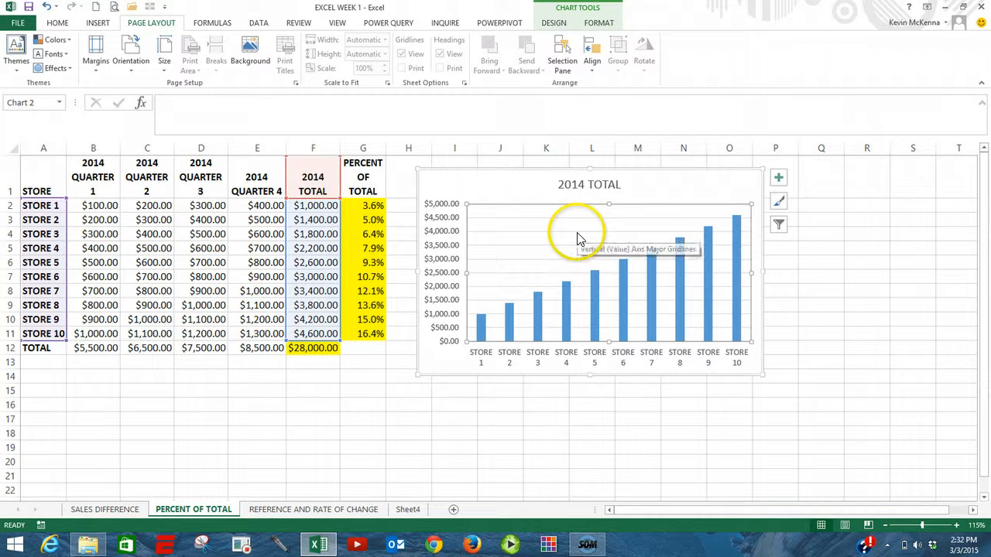
{"action": "left_click", "coordinate": [577, 238]}
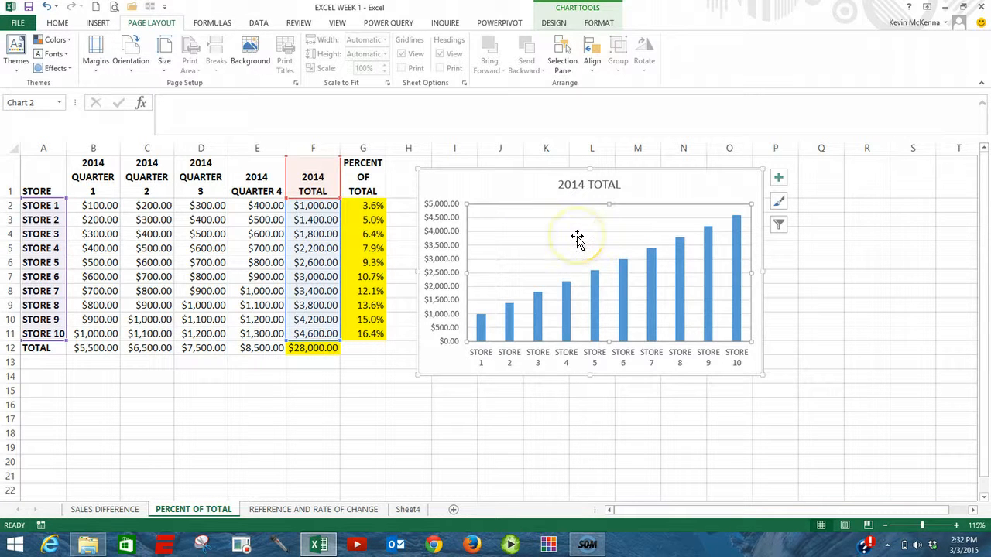
{"action": "right_click", "coordinate": [577, 240]}
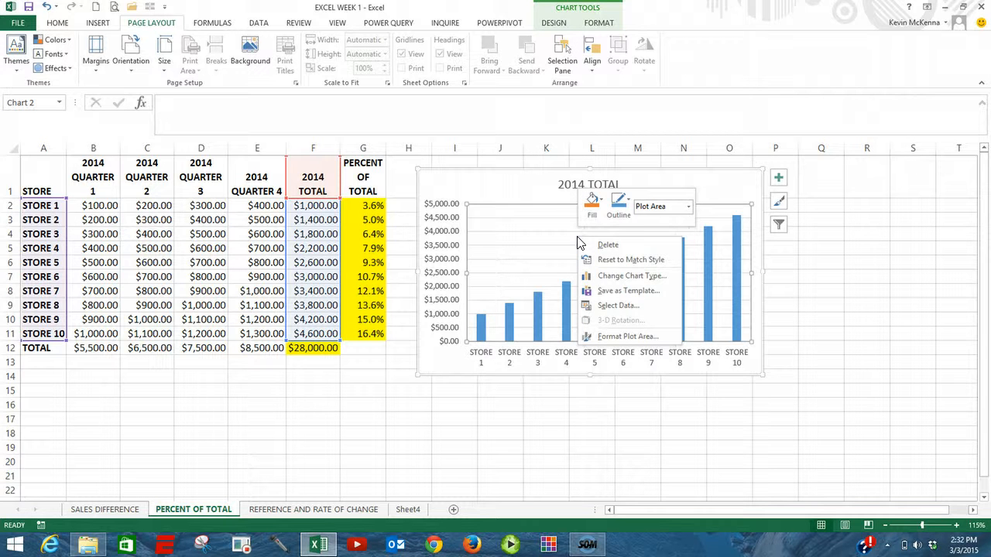
{"action": "left_click", "coordinate": [607, 278]}
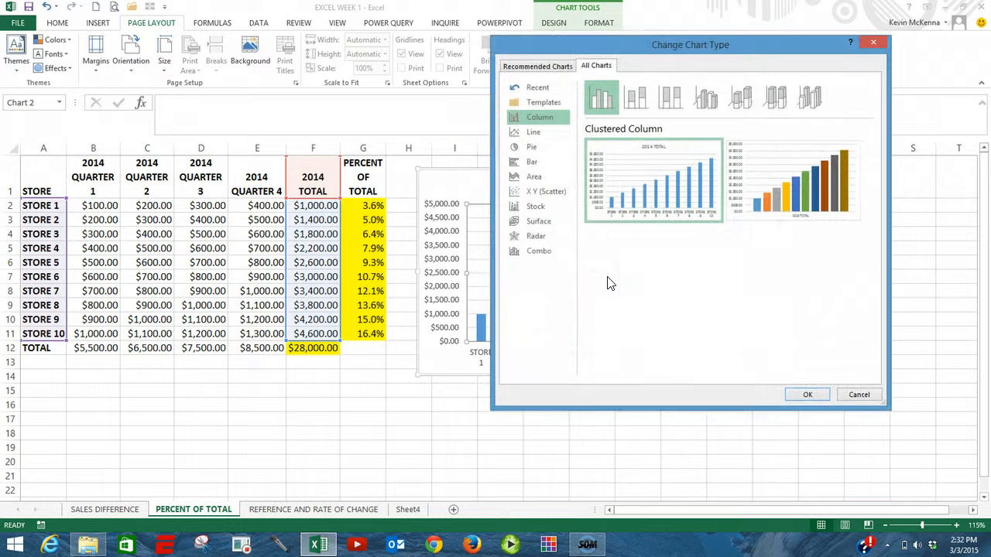
{"action": "left_click", "coordinate": [531, 148]}
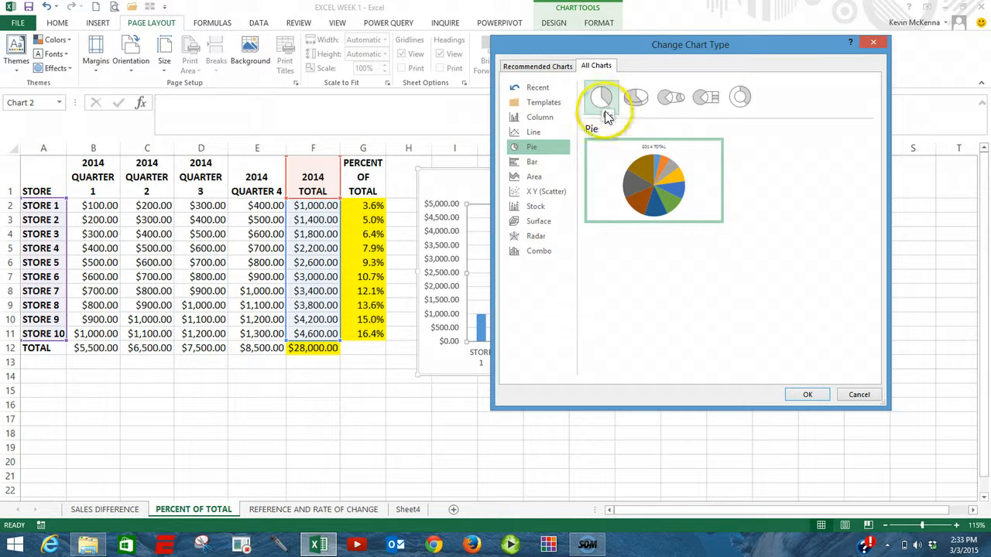
{"action": "left_click", "coordinate": [639, 189]}
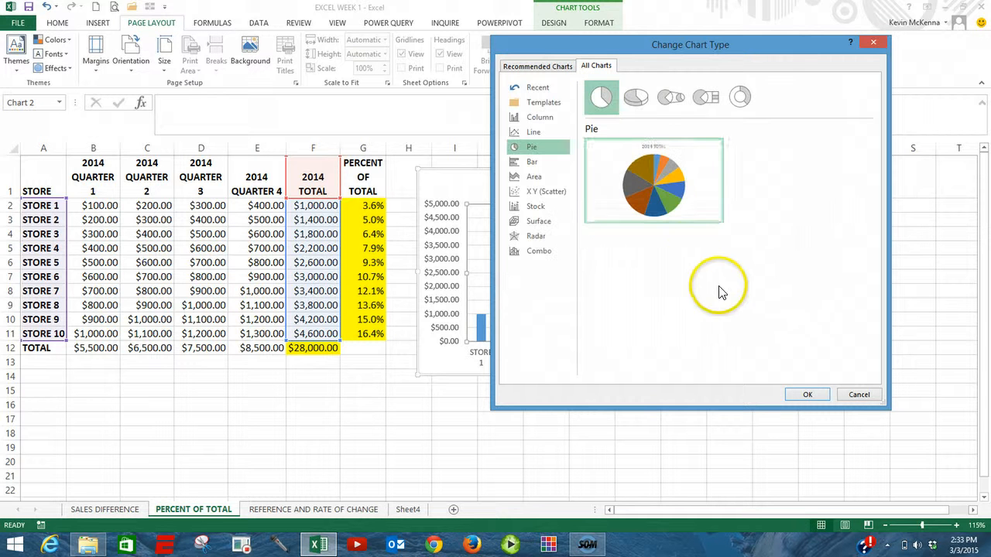
{"action": "left_click", "coordinate": [811, 395]}
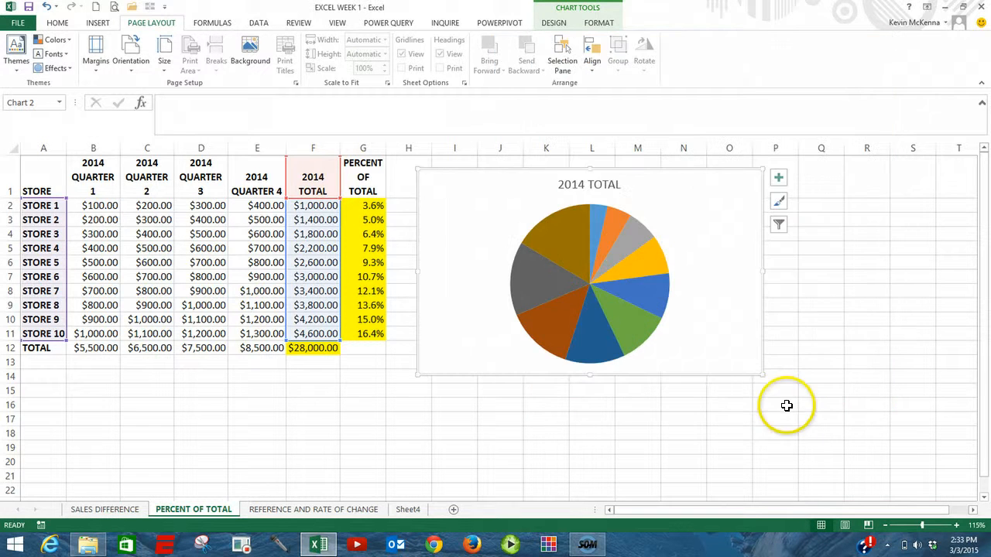
Step: Add data labels to the pie chart showing the category name, value and percentage of each slice
{"action": "left_click", "coordinate": [720, 245]}
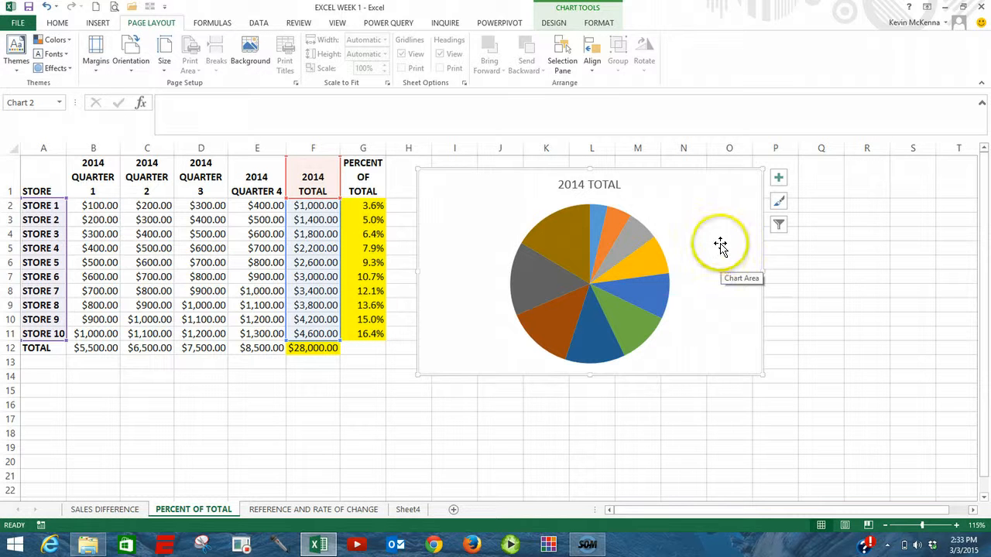
{"action": "left_click", "coordinate": [778, 178]}
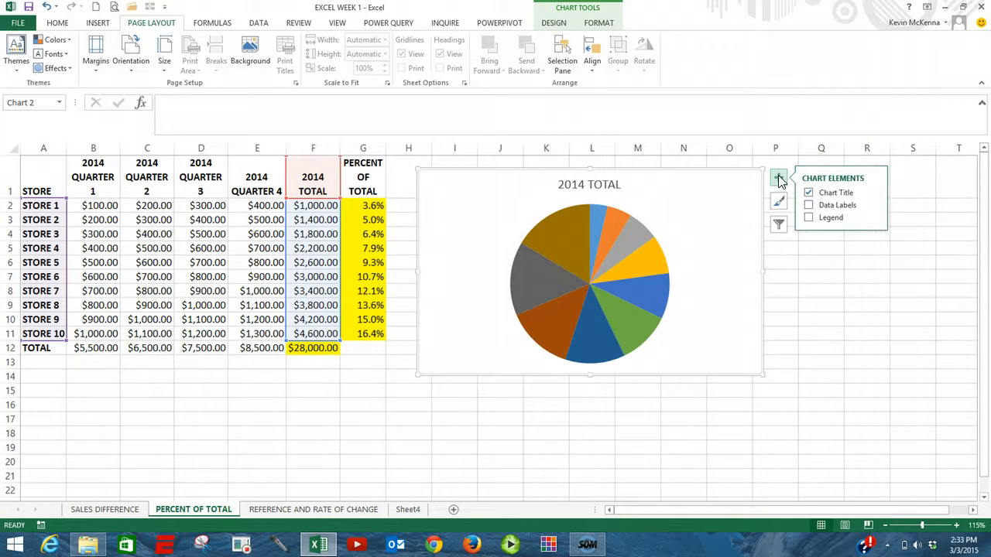
{"action": "left_click", "coordinate": [874, 206]}
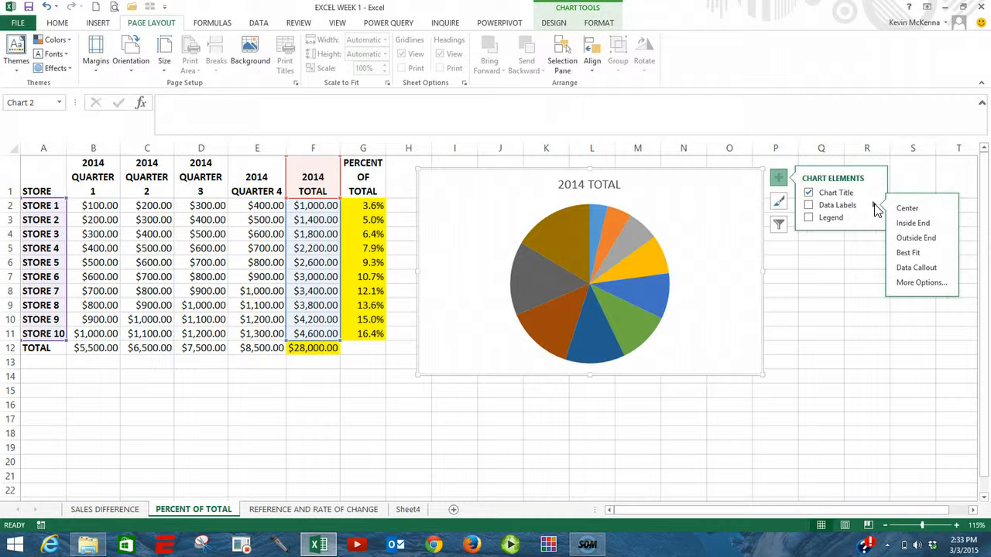
{"action": "left_click", "coordinate": [906, 285]}
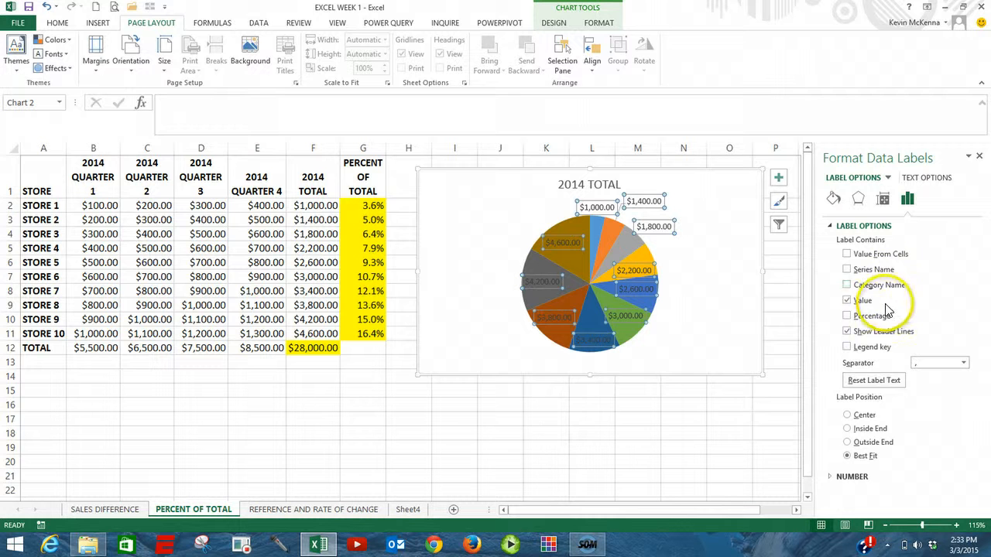
{"action": "left_click", "coordinate": [846, 316]}
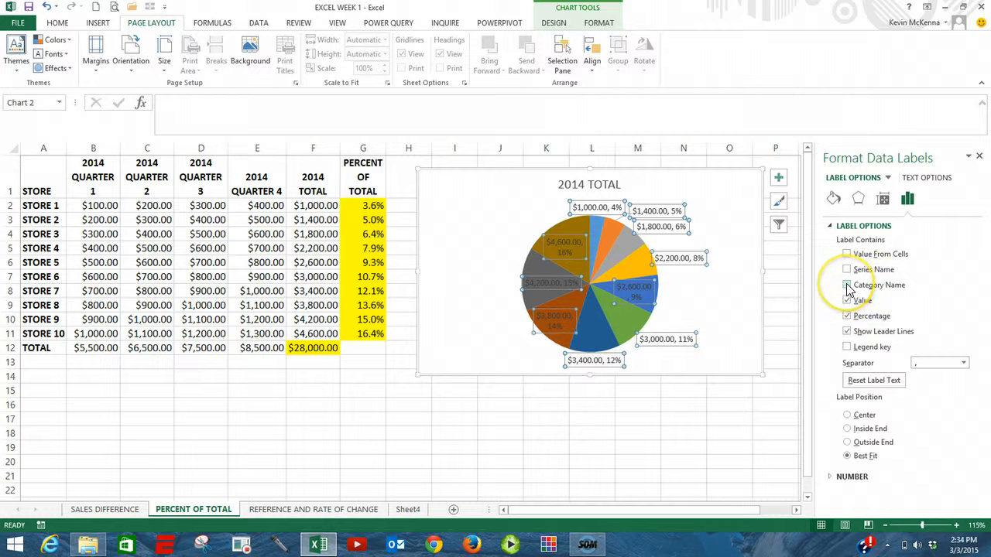
{"action": "left_click", "coordinate": [847, 285]}
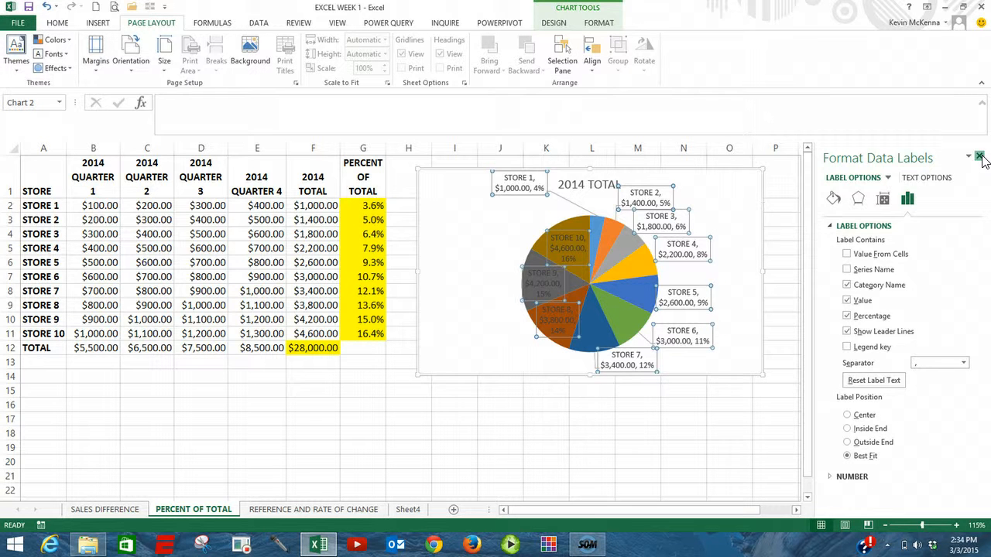
{"action": "left_click", "coordinate": [979, 157]}
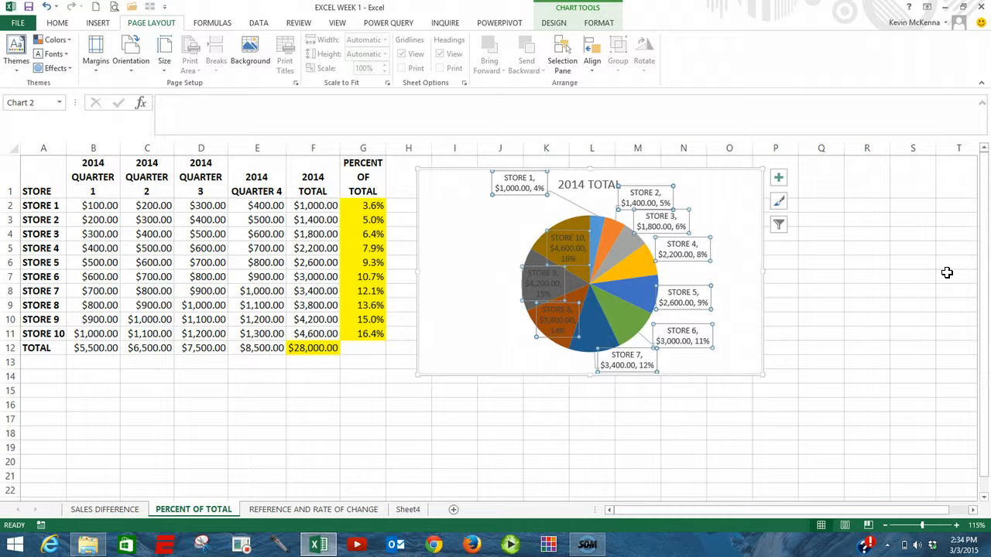
Step: Move the pie chart to a new sheet named 2014 SALES
{"action": "left_click", "coordinate": [730, 210]}
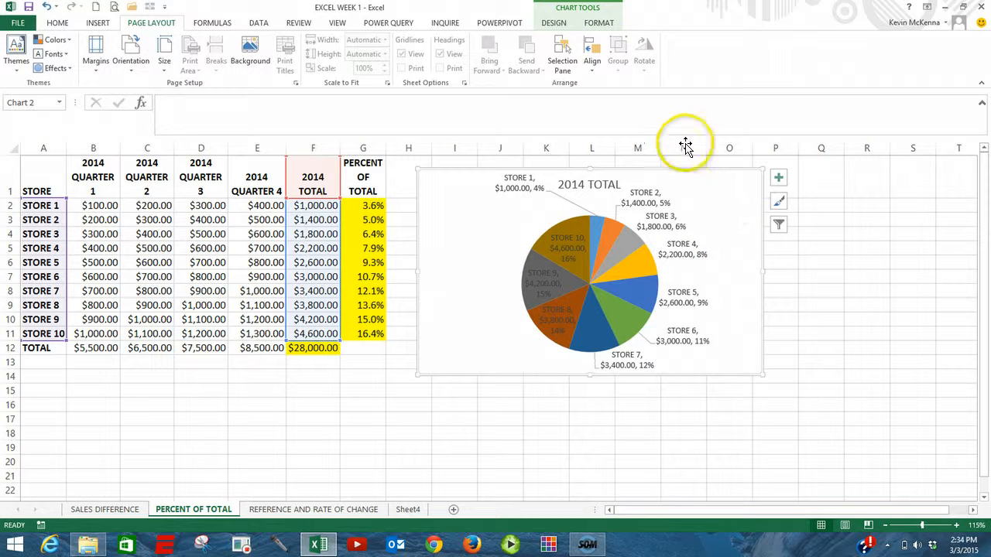
{"action": "left_click", "coordinate": [554, 22]}
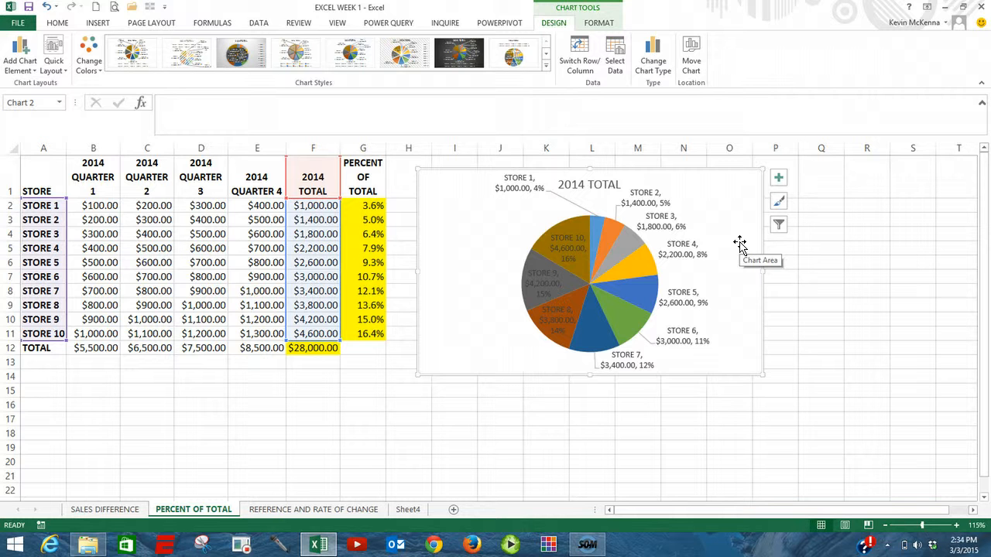
{"action": "left_click", "coordinate": [563, 25]}
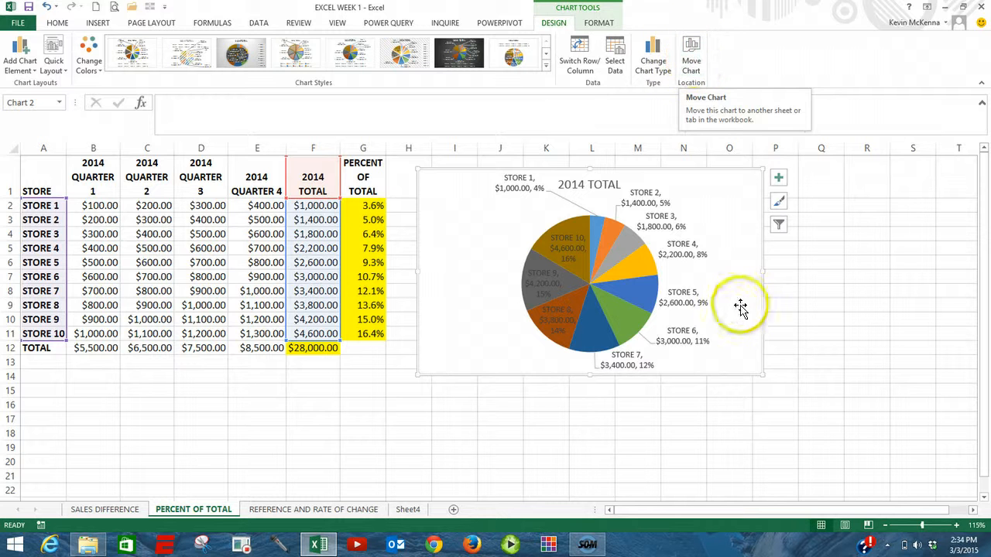
{"action": "right_click", "coordinate": [712, 261]}
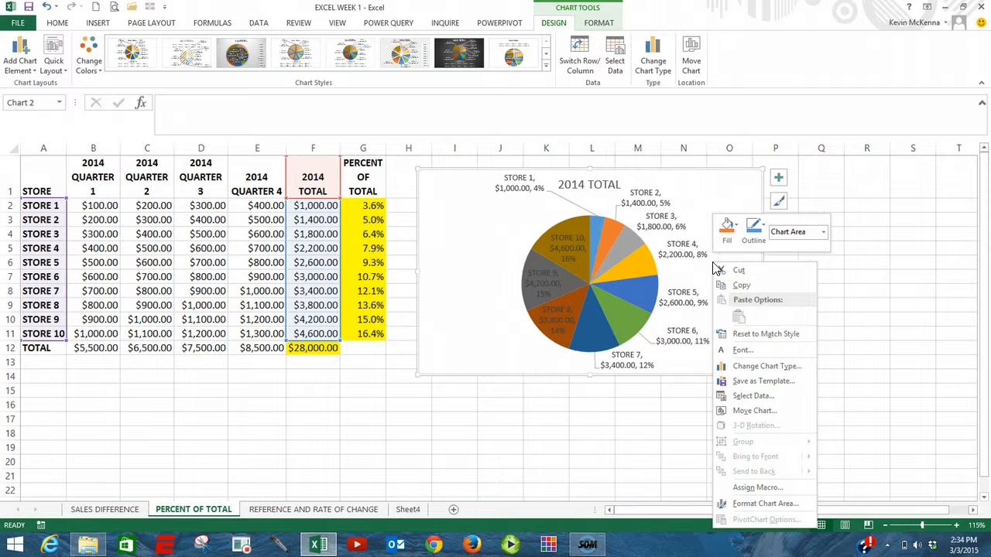
{"action": "left_click", "coordinate": [754, 411]}
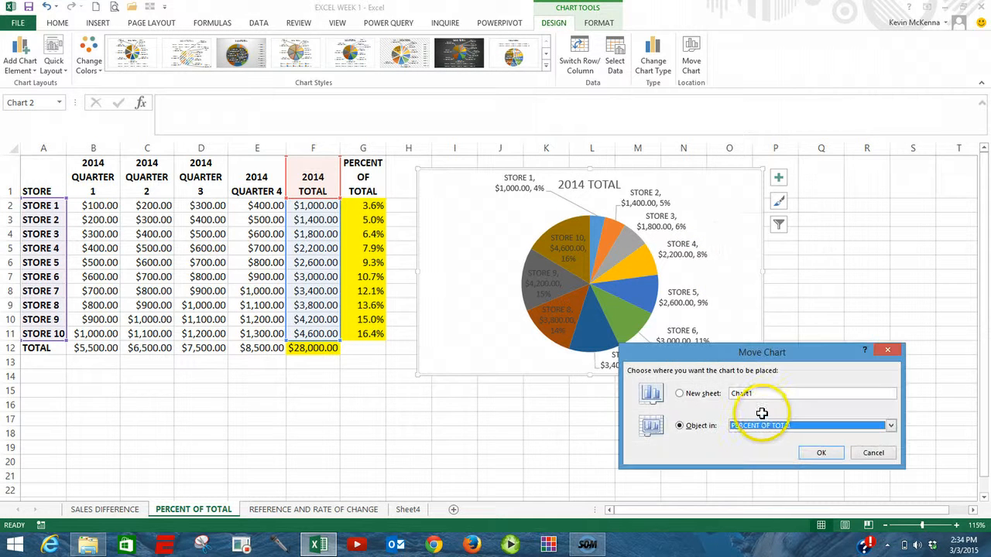
{"action": "left_click", "coordinate": [680, 394]}
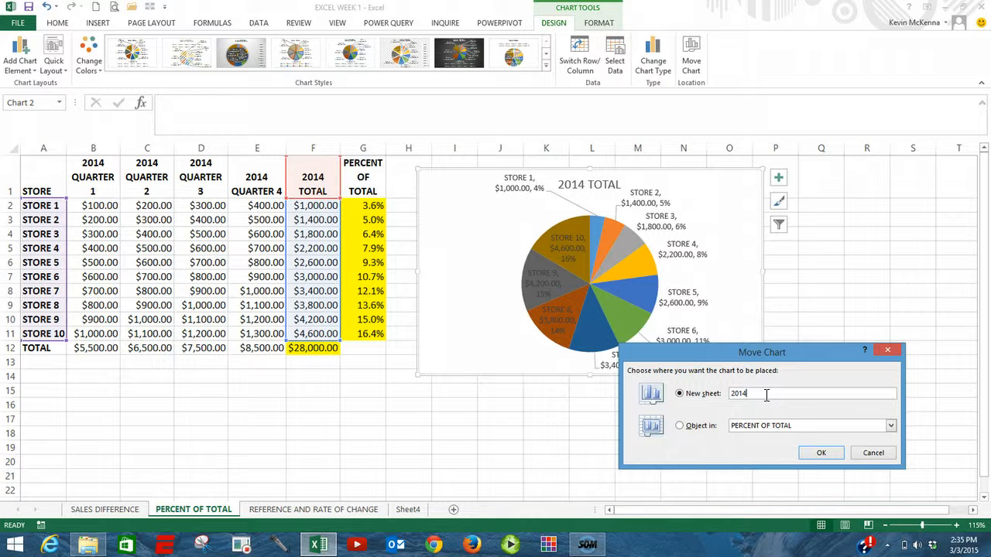
{"action": "left_click", "coordinate": [766, 394]}
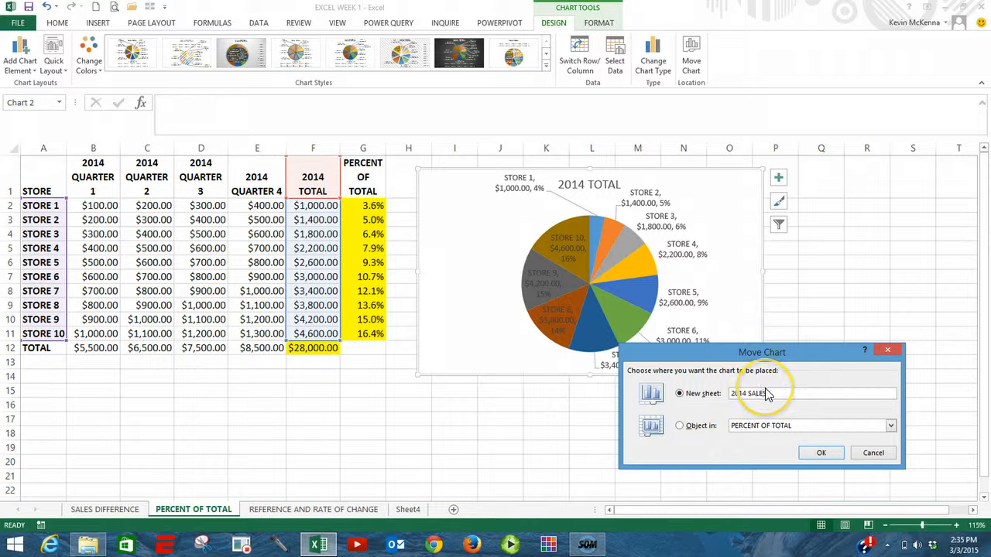
{"action": "left_click", "coordinate": [821, 453]}
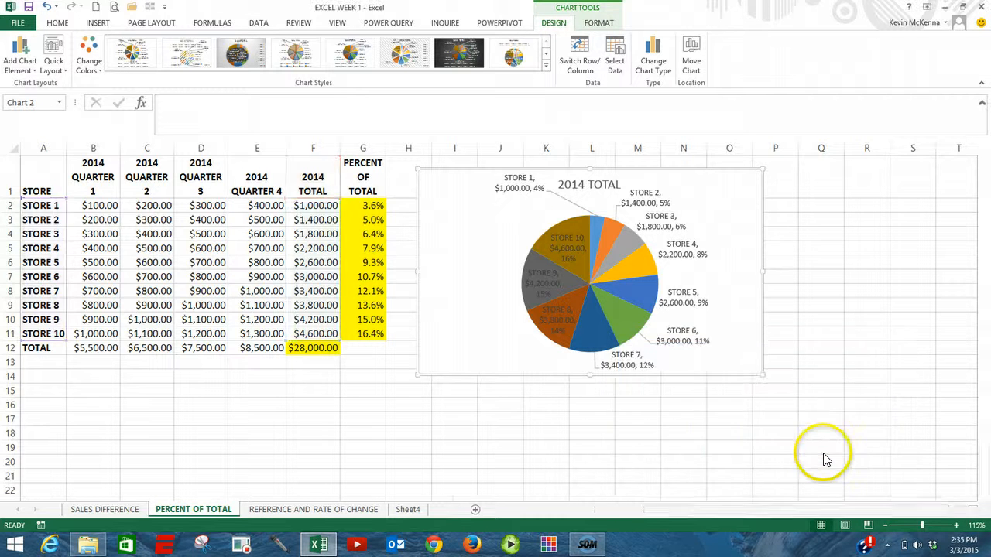